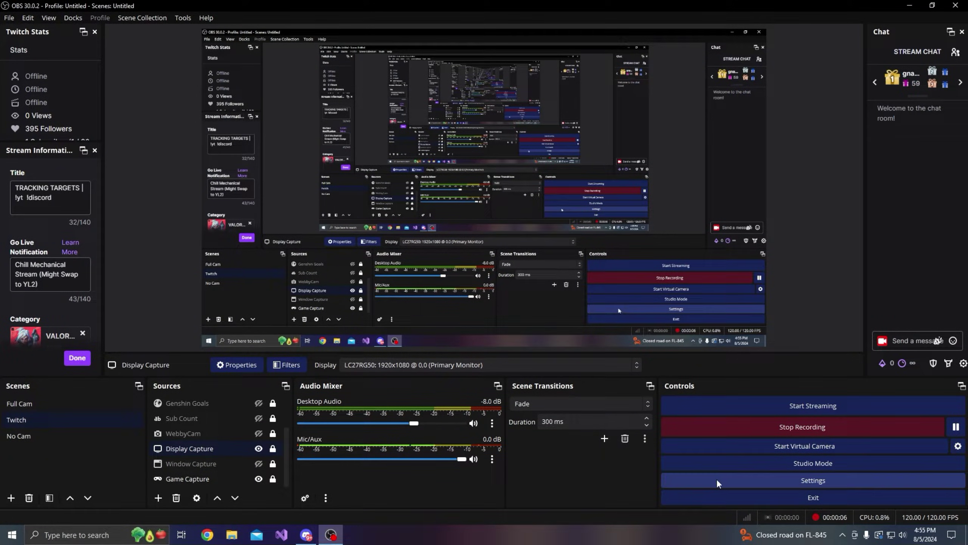
# - In Settings, confirm streaming goes to Twitch on the US East: Miami, FL (5) server, then show Output
pyautogui.click(724, 480)
pyautogui.moveTo(301, 72); pyautogui.dragTo(266, 45)
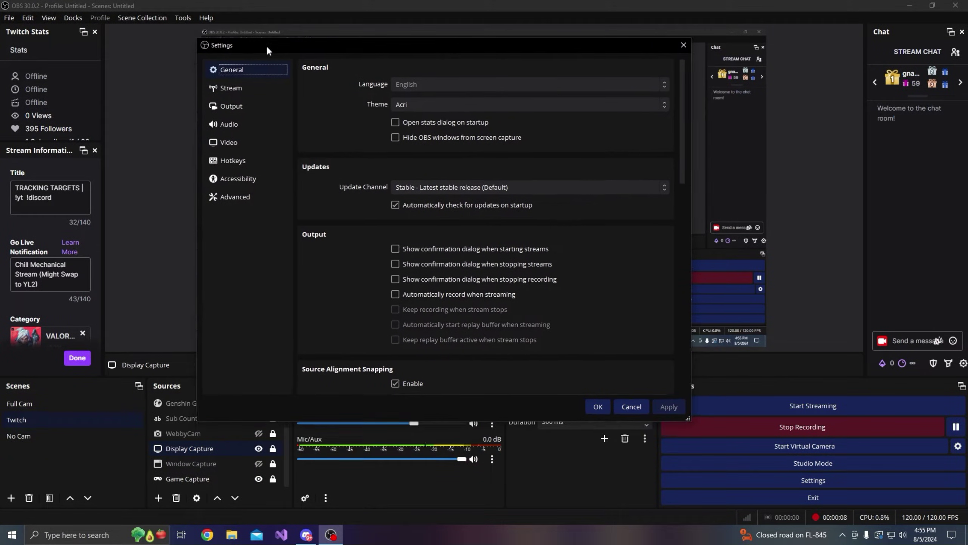
pyautogui.click(240, 90)
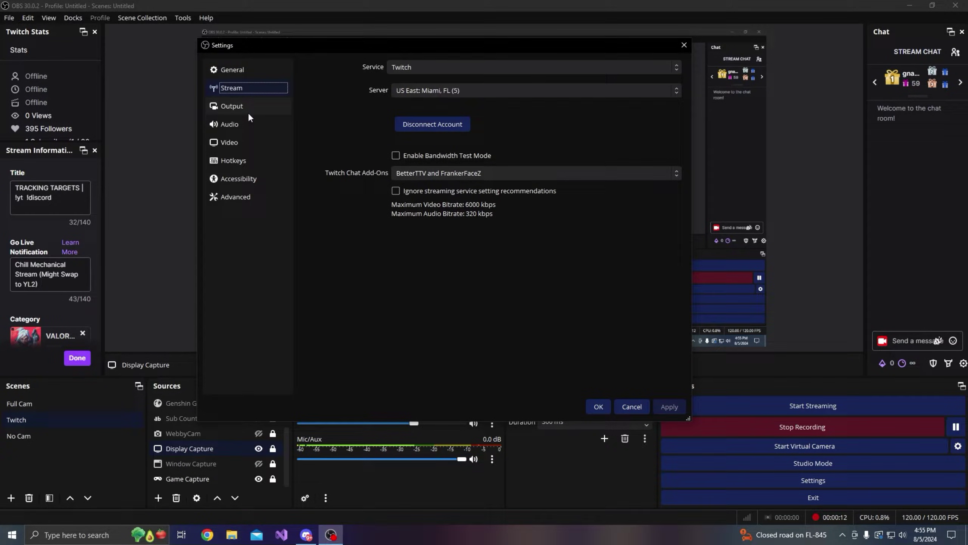
pyautogui.click(396, 67)
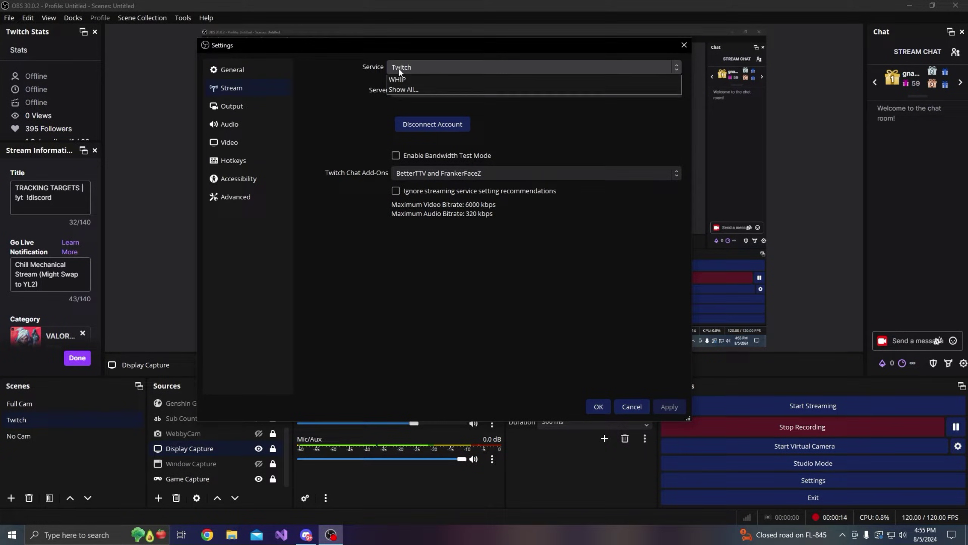
pyautogui.click(401, 66)
pyautogui.click(411, 87)
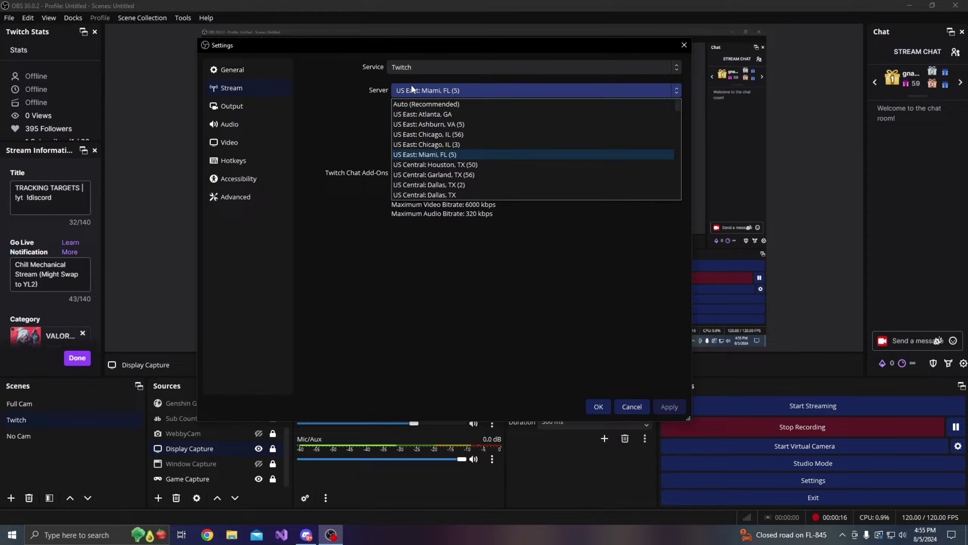
pyautogui.click(412, 86)
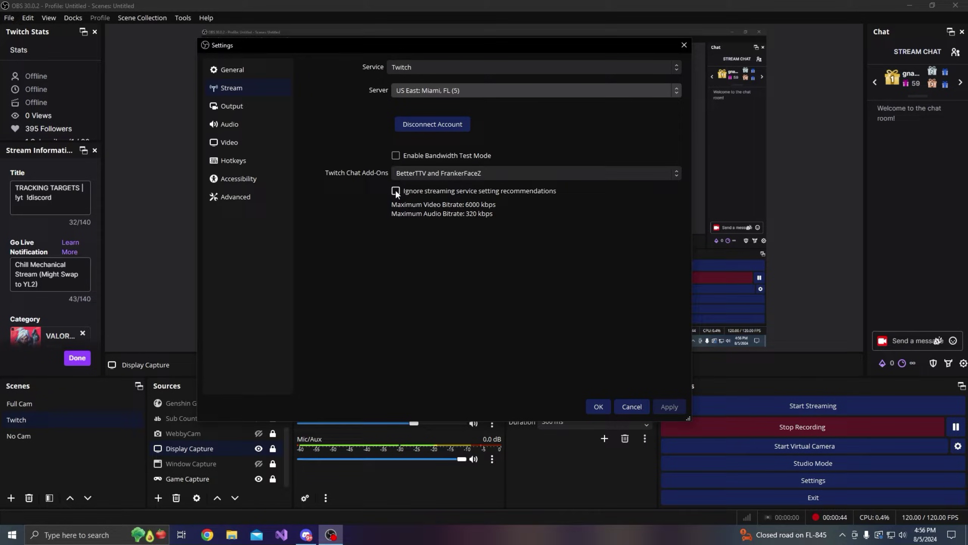
pyautogui.click(253, 104)
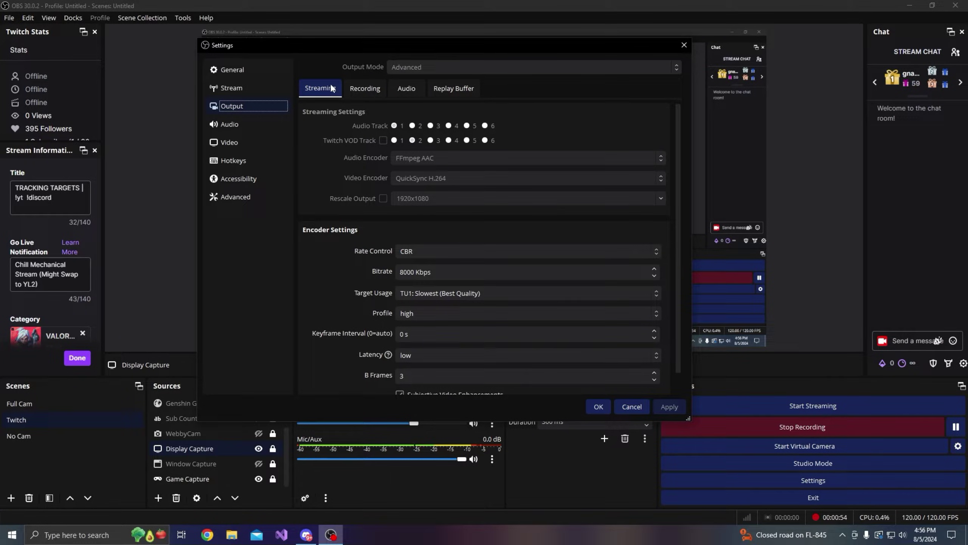
pyautogui.scroll(-1, 339, 217)
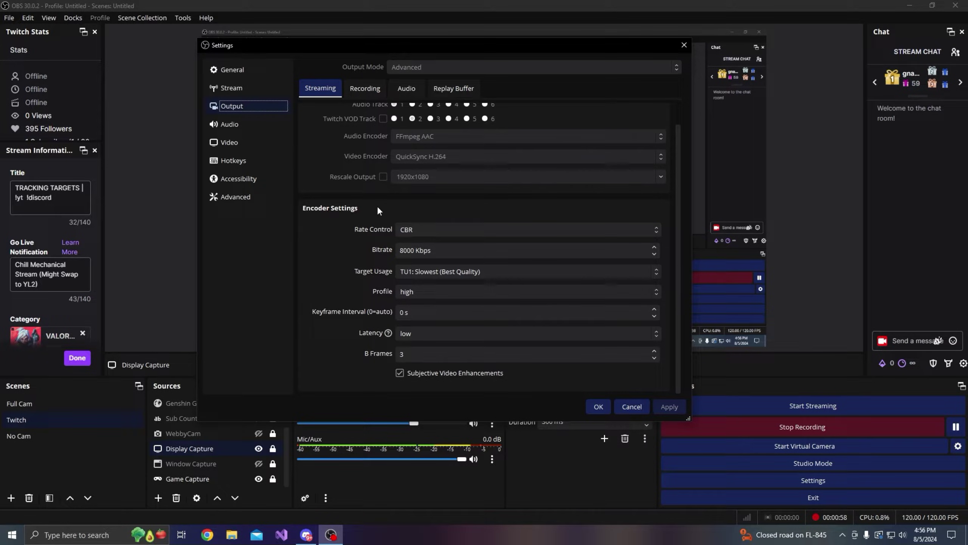
pyautogui.scroll(1, 377, 206)
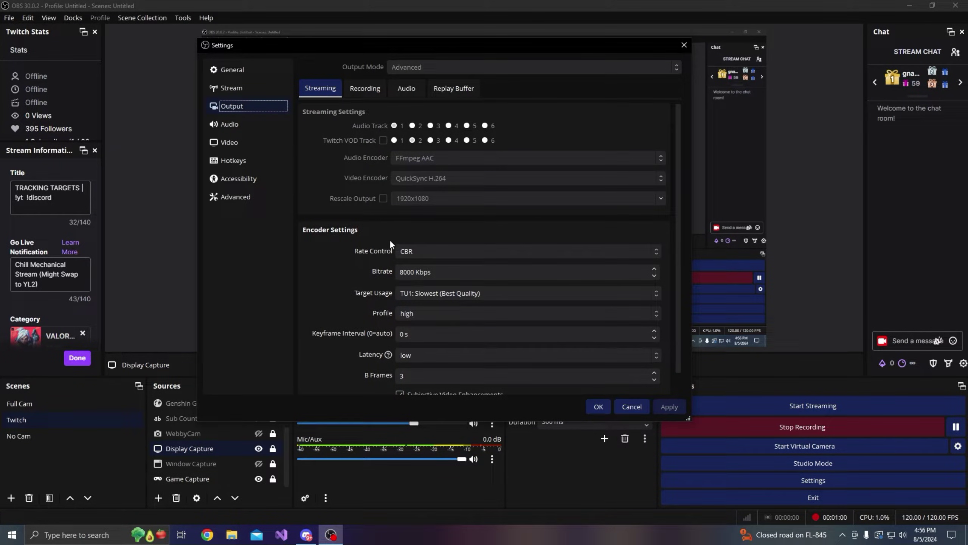
pyautogui.click(417, 251)
pyautogui.click(417, 251)
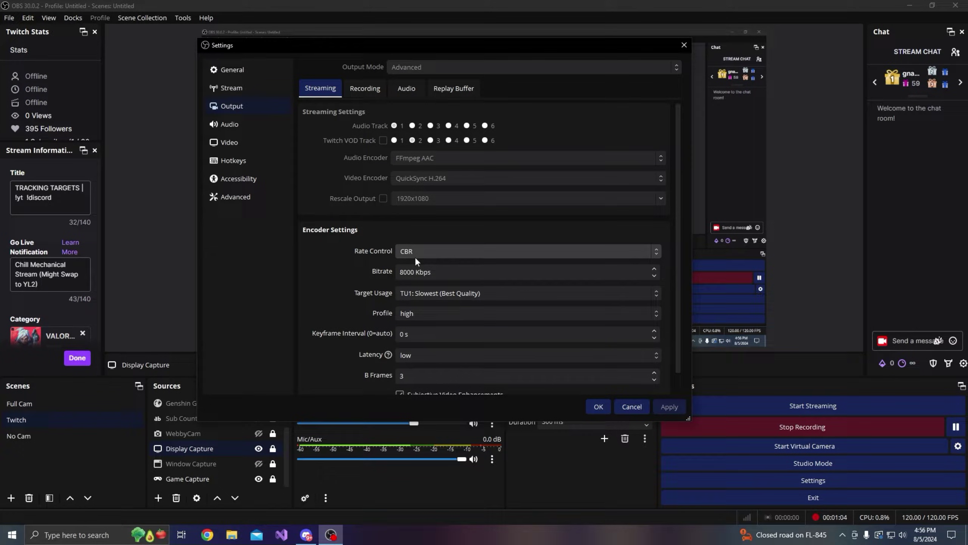
pyautogui.click(441, 272)
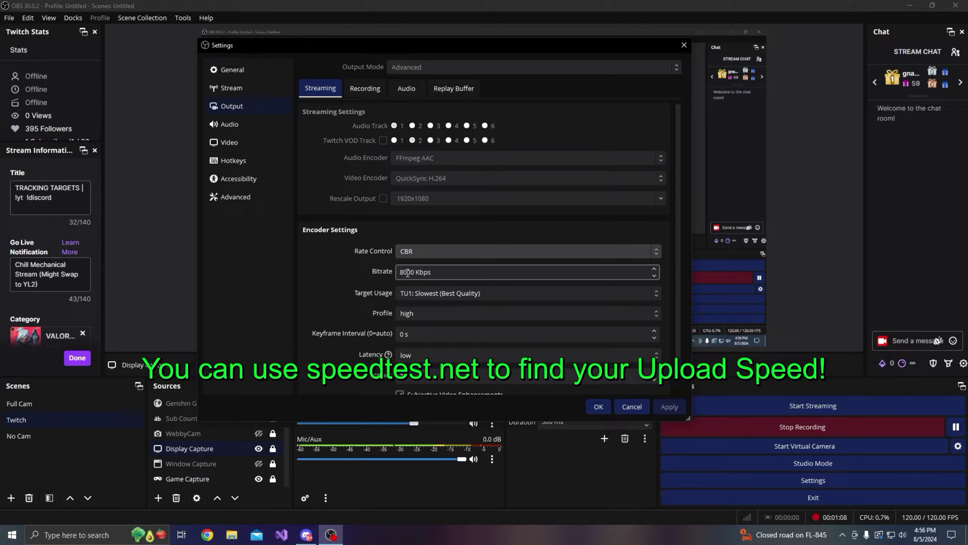
pyautogui.scroll(-1, 429, 278)
pyautogui.click(422, 290)
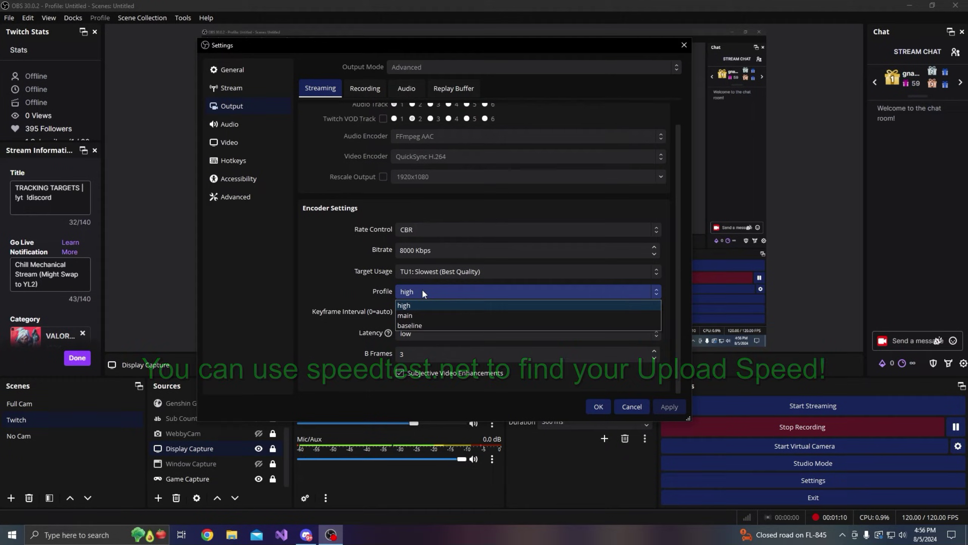
pyautogui.click(422, 289)
pyautogui.click(429, 269)
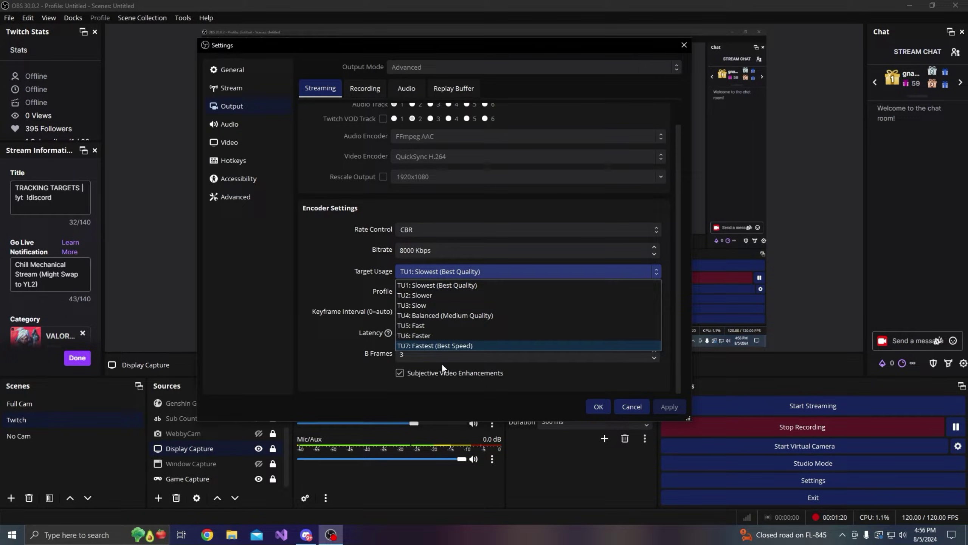
pyautogui.click(451, 269)
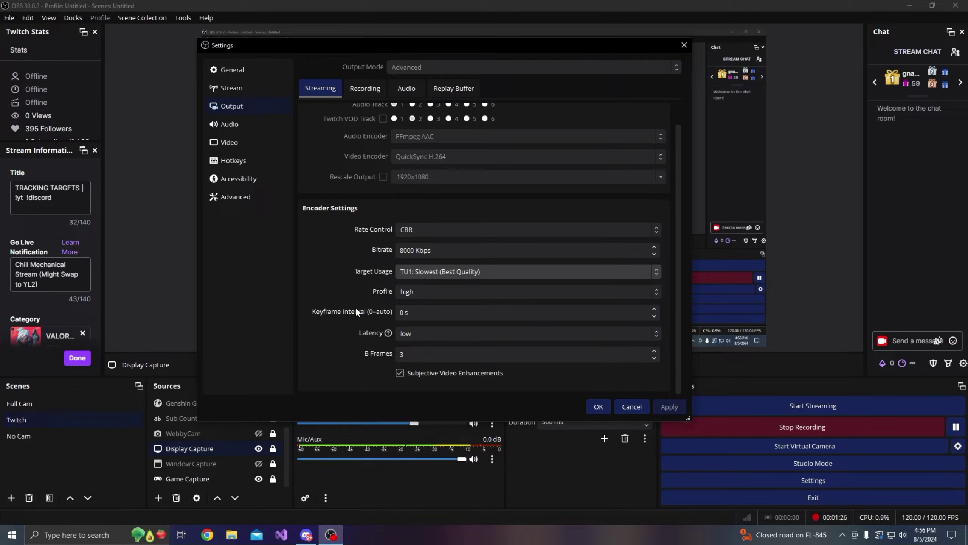
pyautogui.click(407, 312)
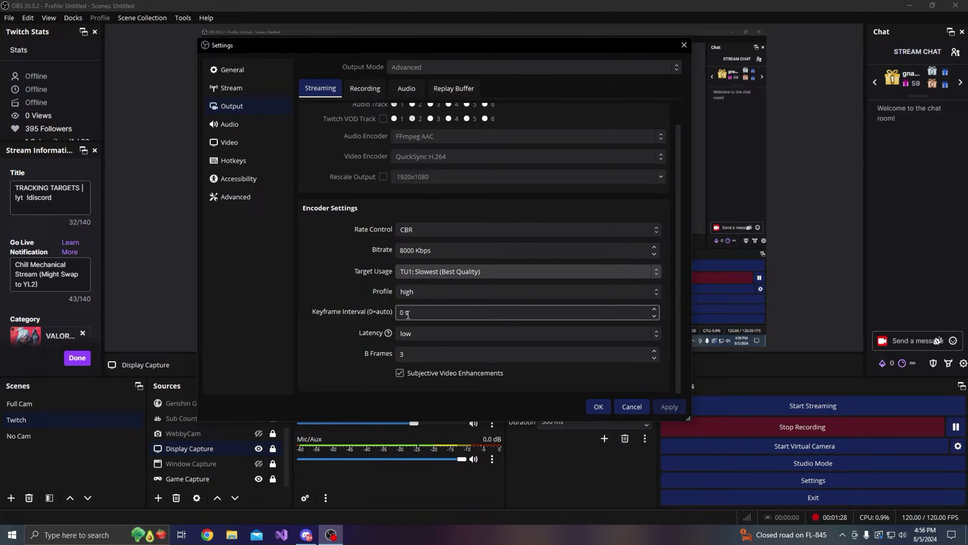
pyautogui.click(417, 332)
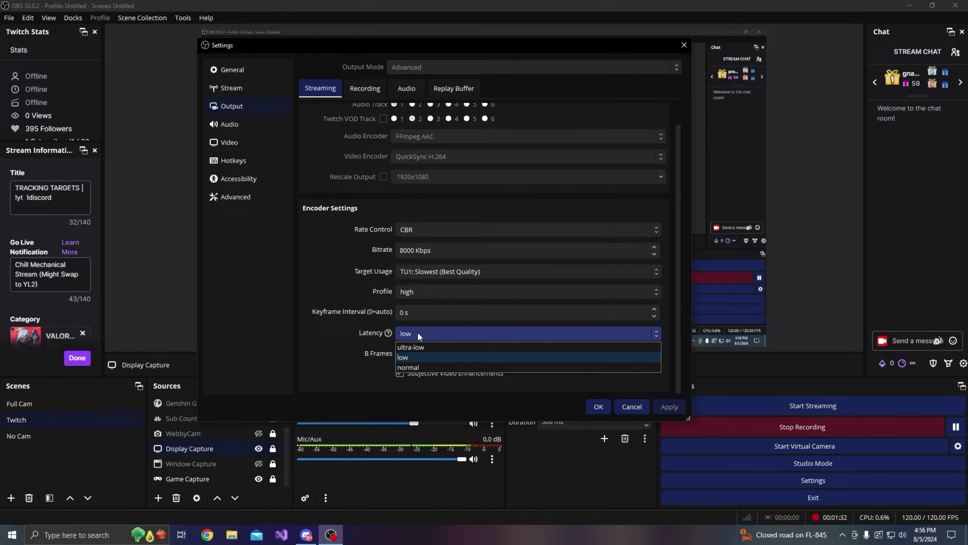
pyautogui.click(418, 331)
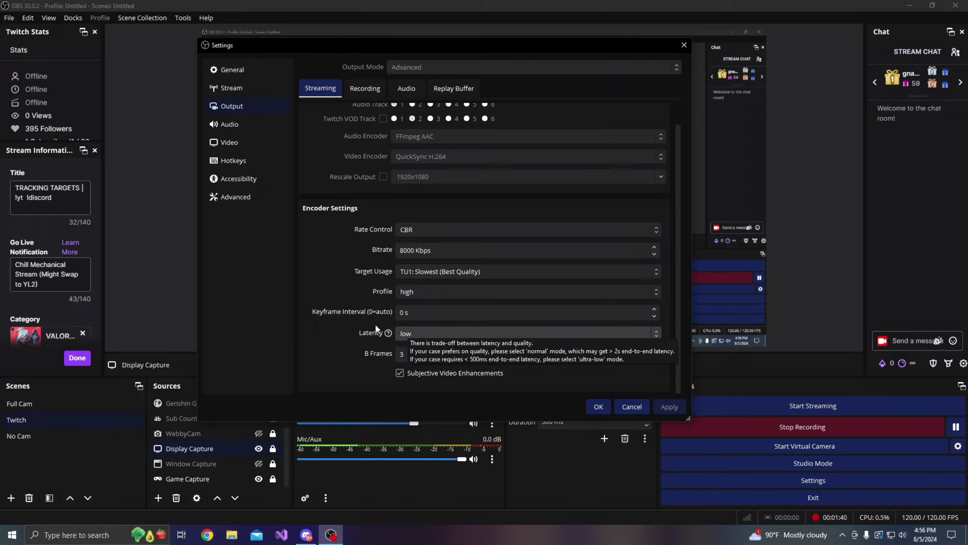
pyautogui.click(418, 333)
pyautogui.click(418, 333)
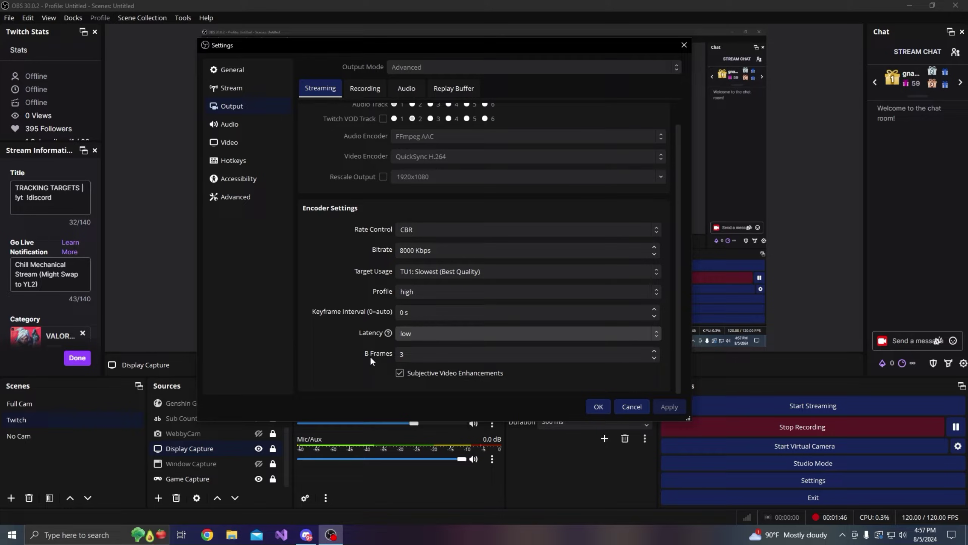
pyautogui.click(413, 353)
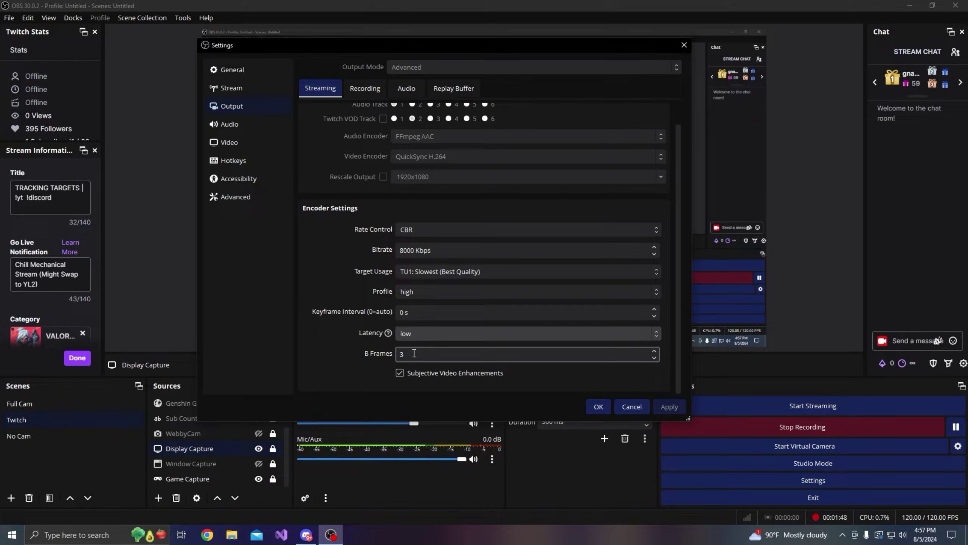
pyautogui.scroll(1, 367, 264)
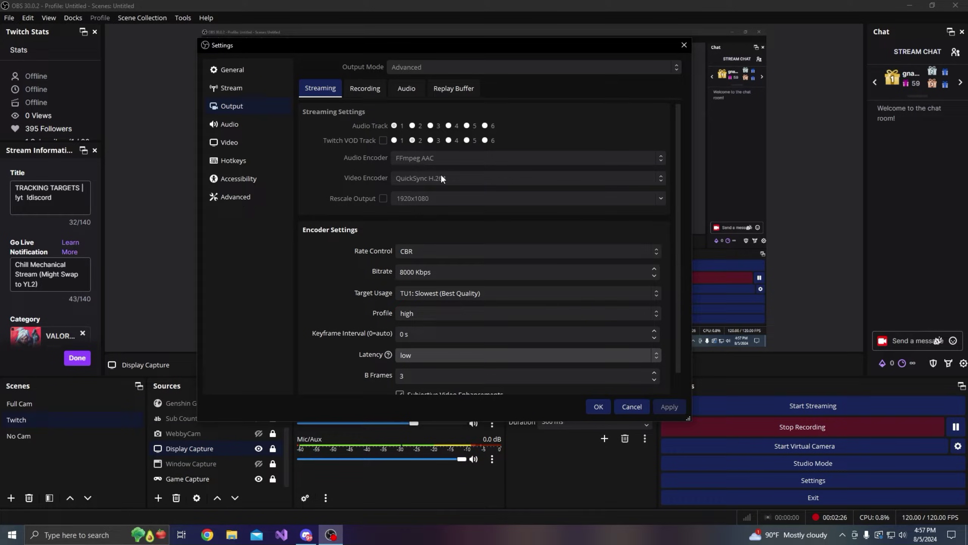
pyautogui.scroll(-1, 346, 258)
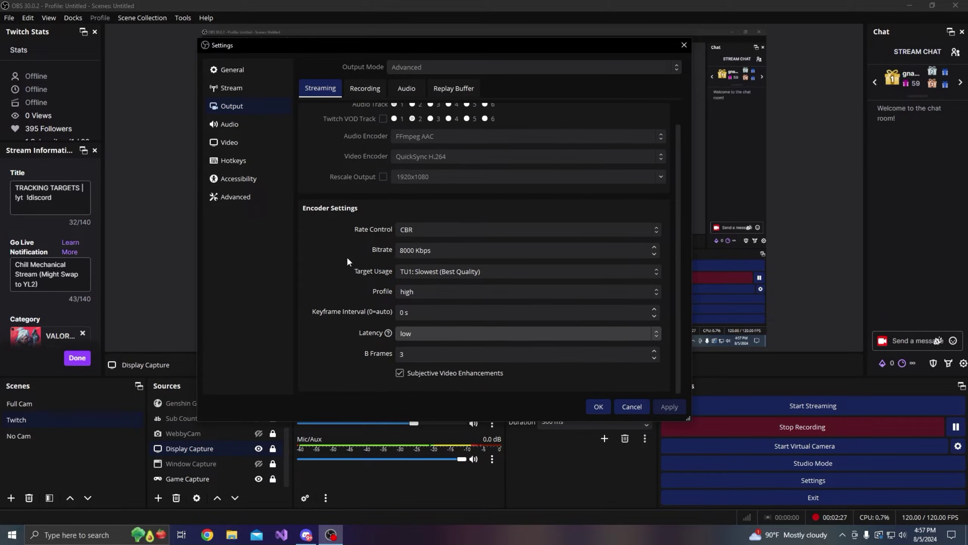
# - Show the Recording output settings and scroll to the CQP, CQ Level 16, P6 Slower encoder section
pyautogui.click(357, 84)
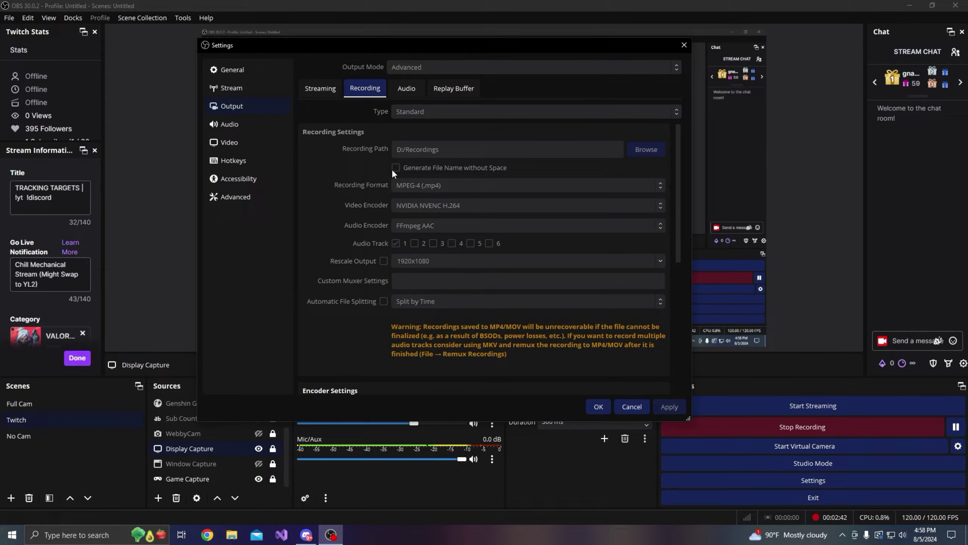
pyautogui.scroll(-5, 433, 240)
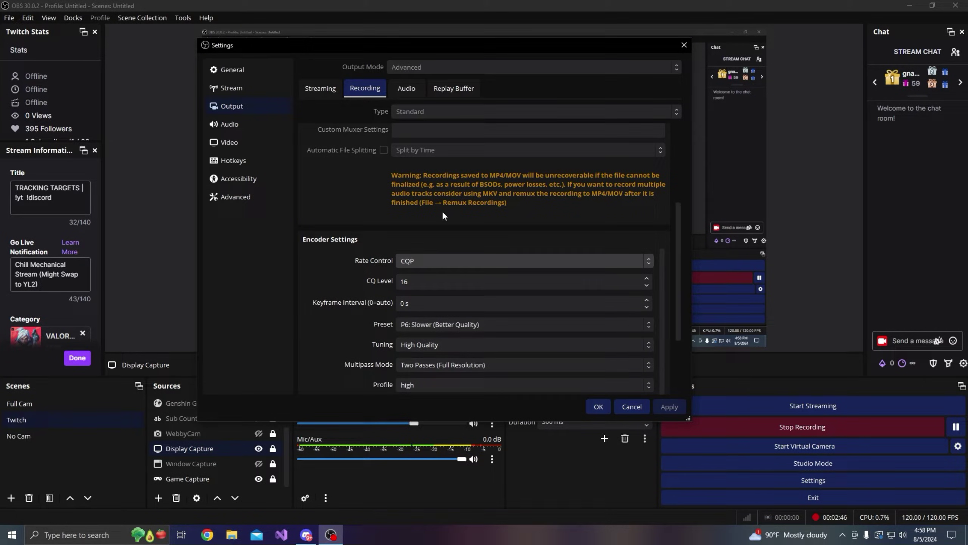
pyautogui.scroll(-2, 434, 221)
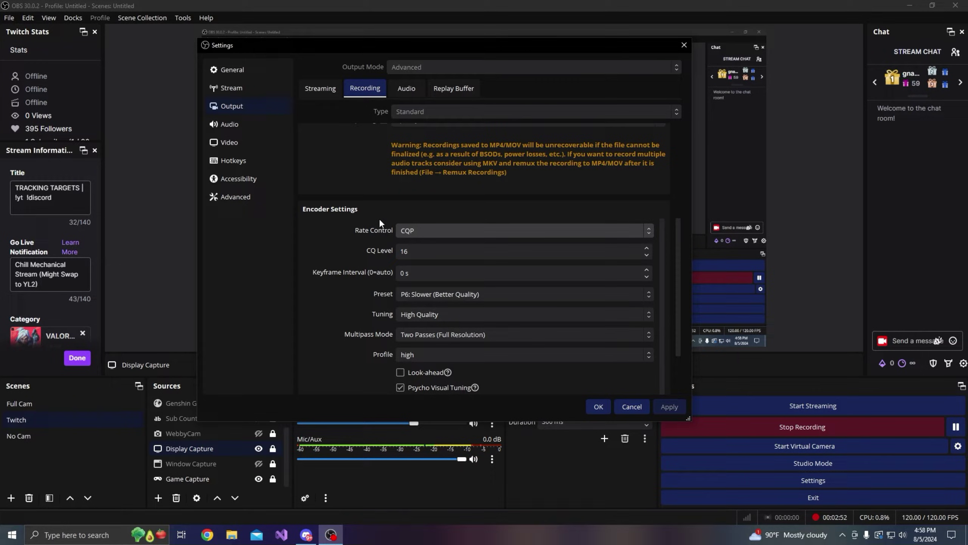
# - Keep the recording encoder on CQP, P6: Slower preset, High Quality tuning and high profile
pyautogui.click(413, 229)
pyautogui.click(413, 228)
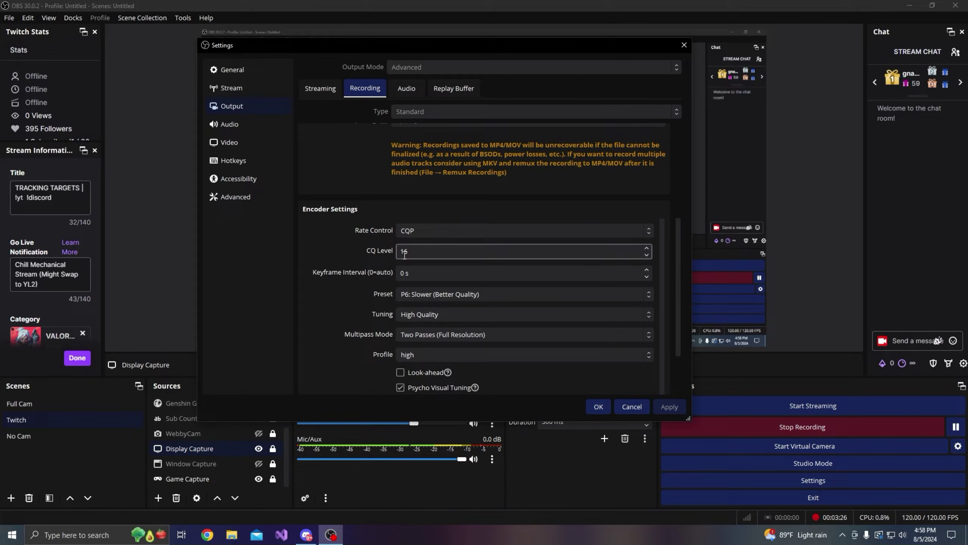
pyautogui.scroll(-1, 363, 284)
pyautogui.click(429, 258)
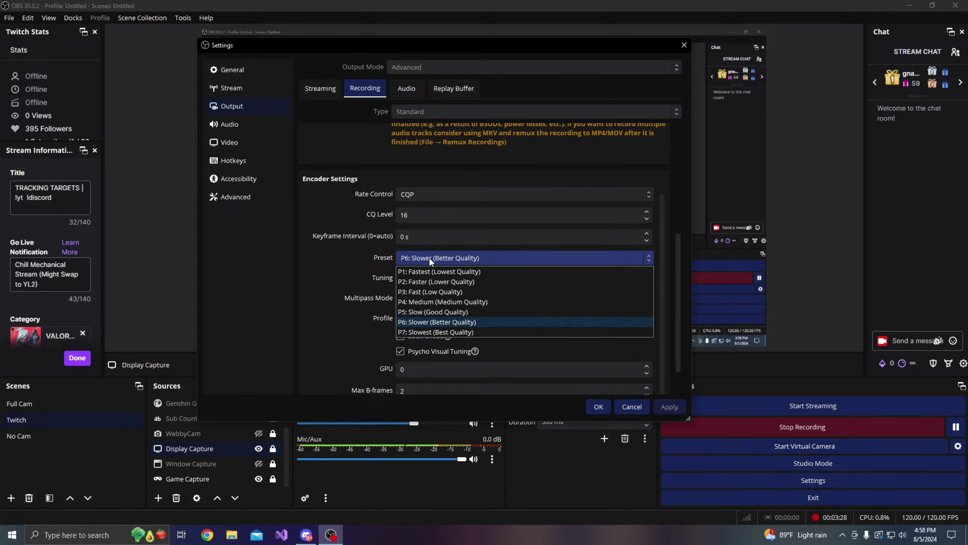
pyautogui.click(429, 258)
pyautogui.scroll(-1, 429, 258)
pyautogui.click(414, 247)
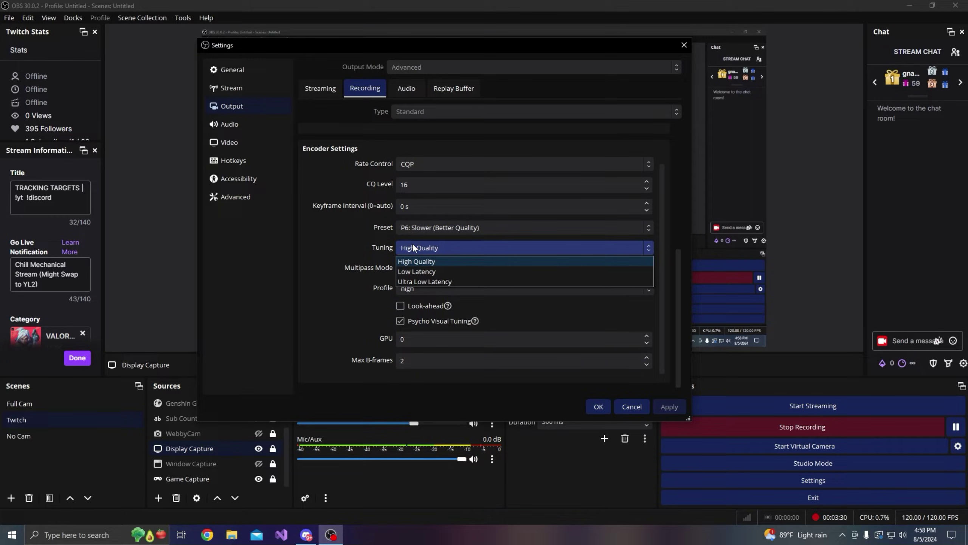
pyautogui.click(414, 247)
pyautogui.scroll(-1, 377, 240)
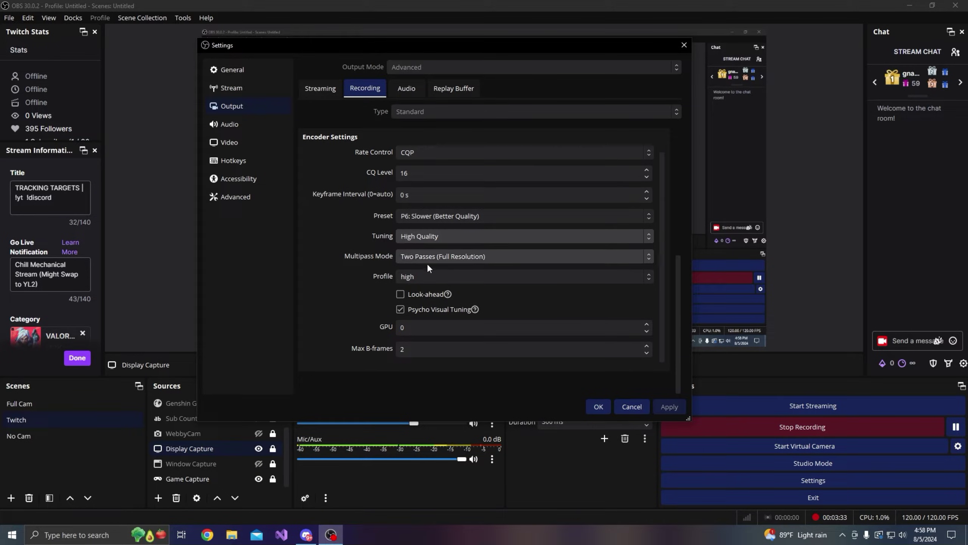
pyautogui.click(407, 275)
pyautogui.click(406, 274)
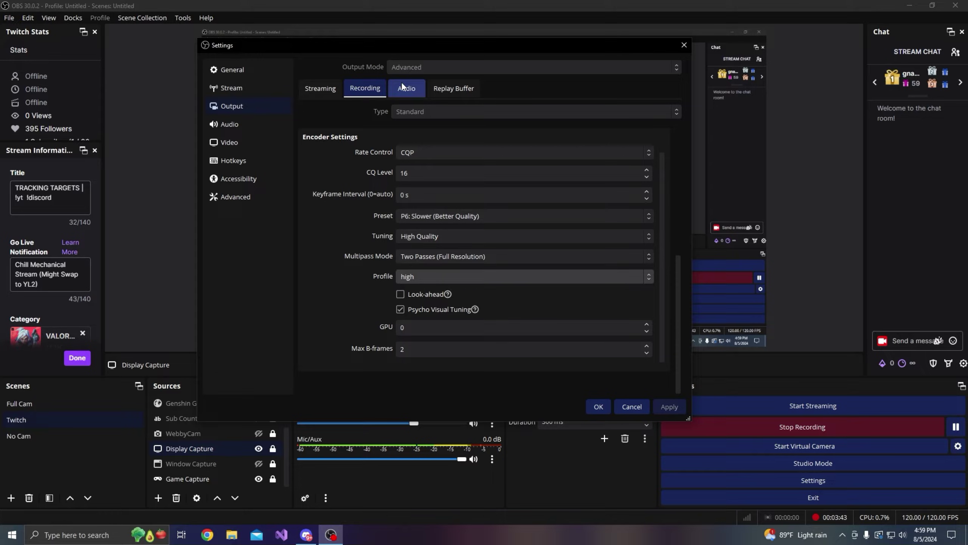
# - Show the Replay Buffer output settings, leaving the replay buffer disabled
pyautogui.click(454, 87)
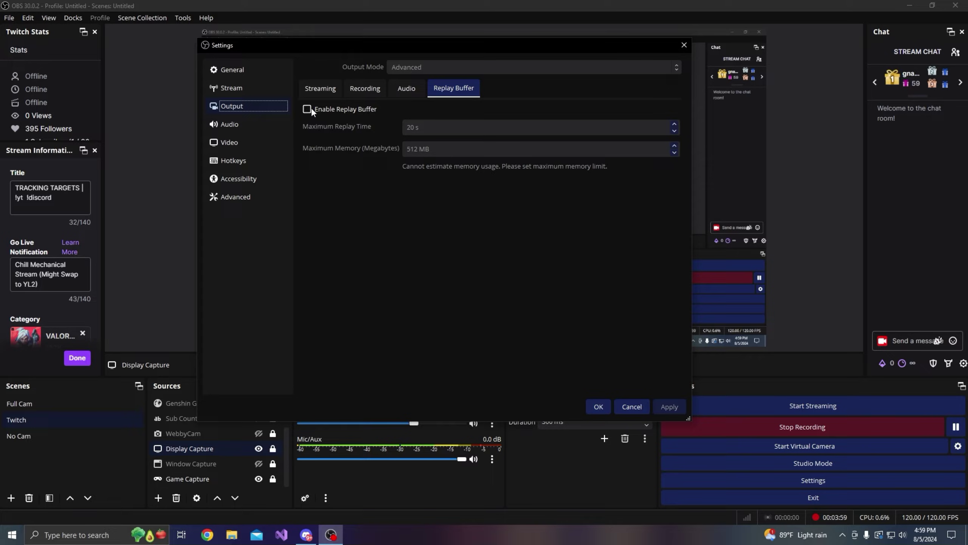
# - Show the Video settings with 1920x1080 base and output resolution at 120 FPS
pyautogui.click(246, 142)
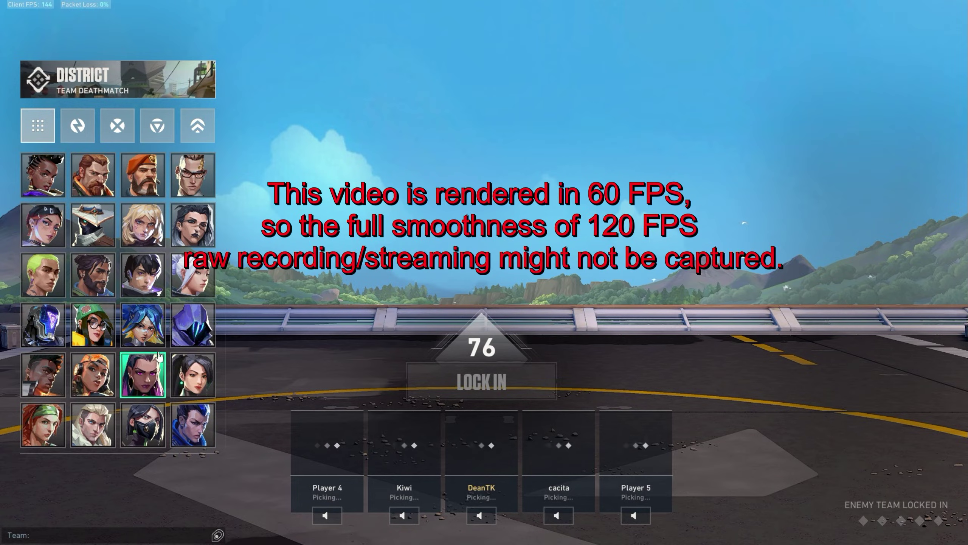
# - Lock in Neon and head toward Attacker Side Box
pyautogui.click(145, 326)
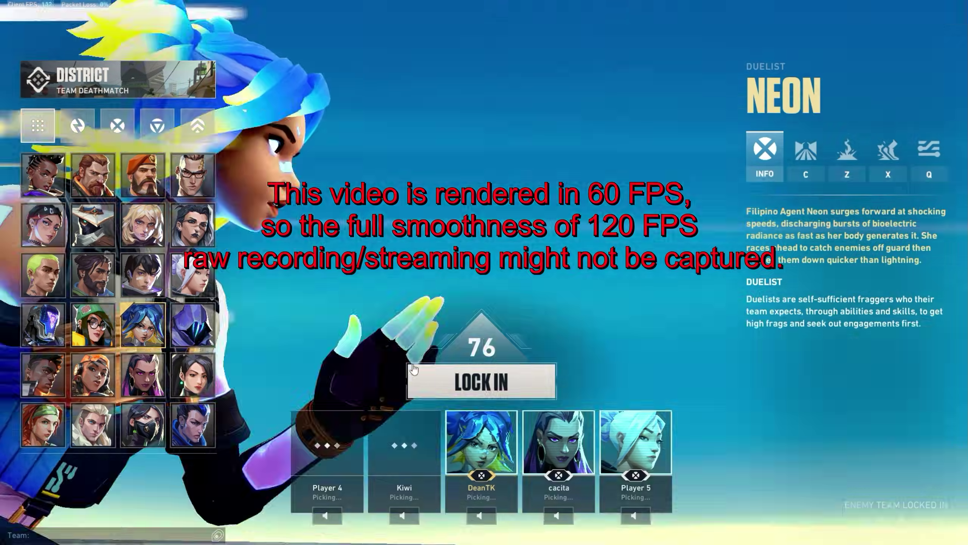
pyautogui.click(426, 387)
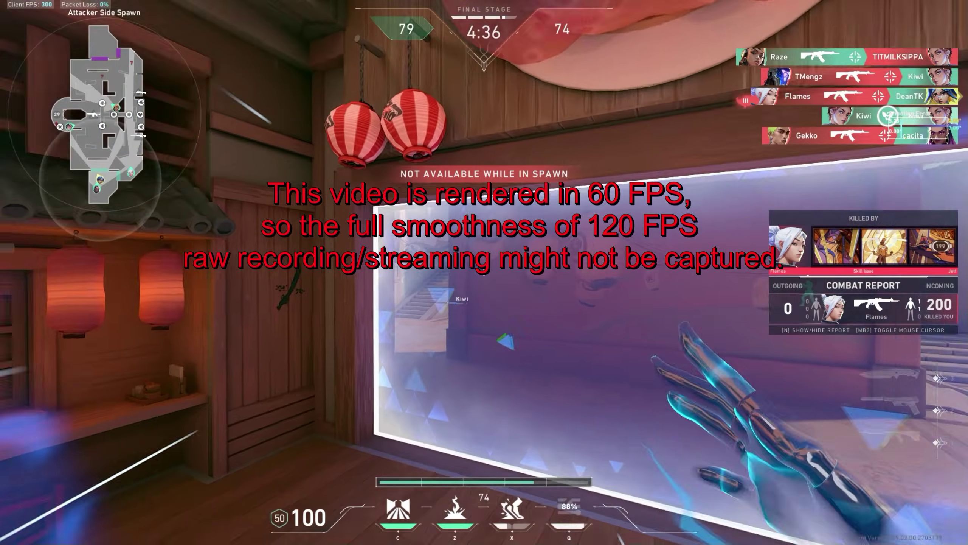
pyautogui.press('w')
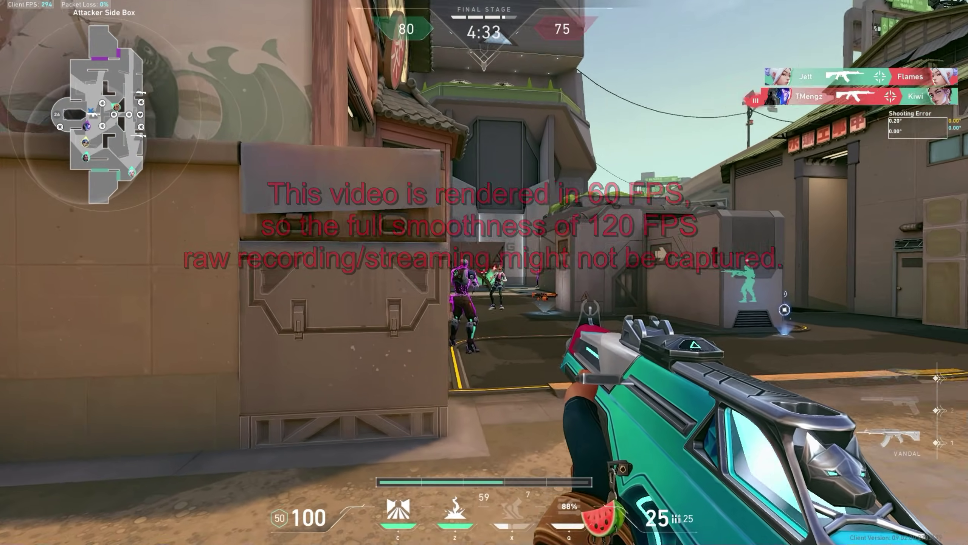
# - Take the opening fights with the Vandal and the Ghost
pyautogui.click(484, 272)
pyautogui.click(485, 272)
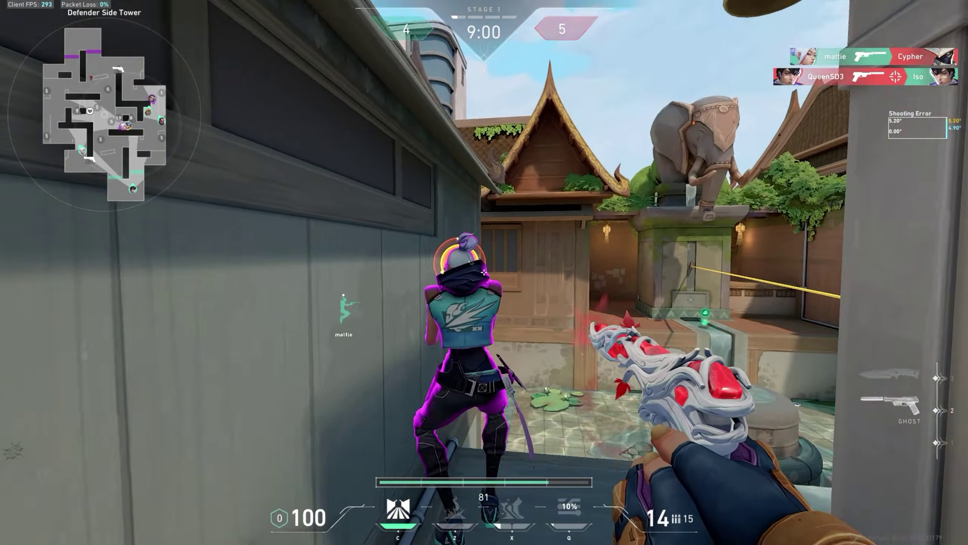
pyautogui.click(484, 273)
pyautogui.click(484, 272)
pyautogui.click(484, 272)
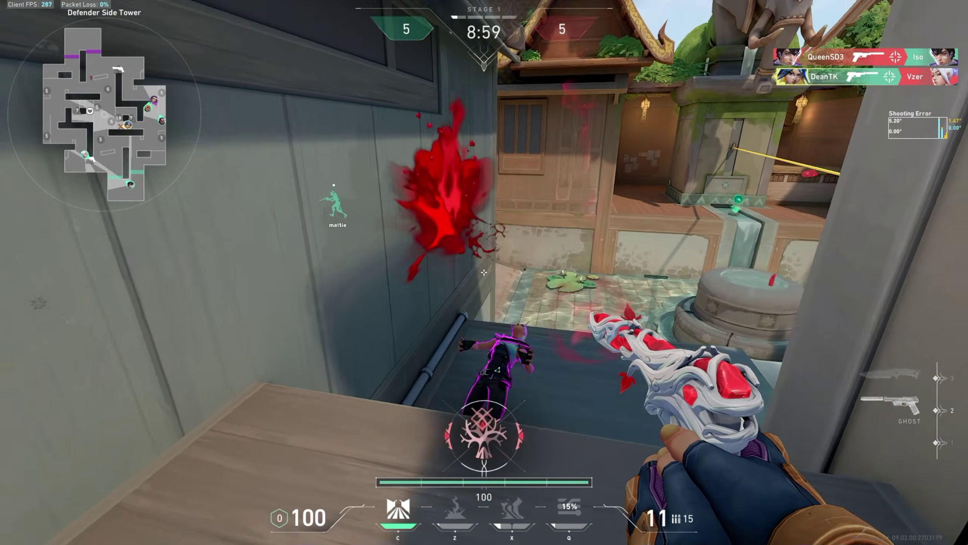
pyautogui.click(484, 272)
pyautogui.click(484, 273)
pyautogui.click(484, 272)
pyautogui.click(484, 272)
pyautogui.click(484, 272)
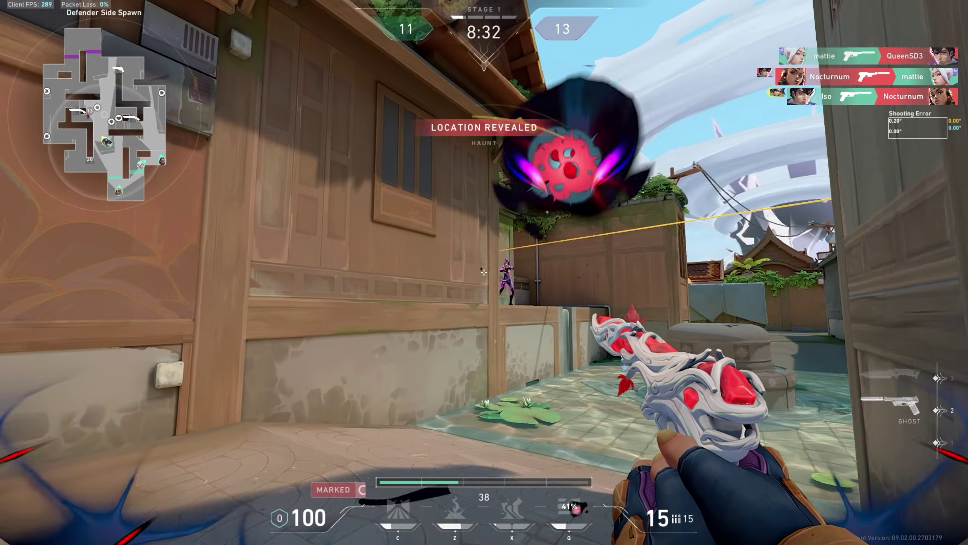
pyautogui.click(484, 272)
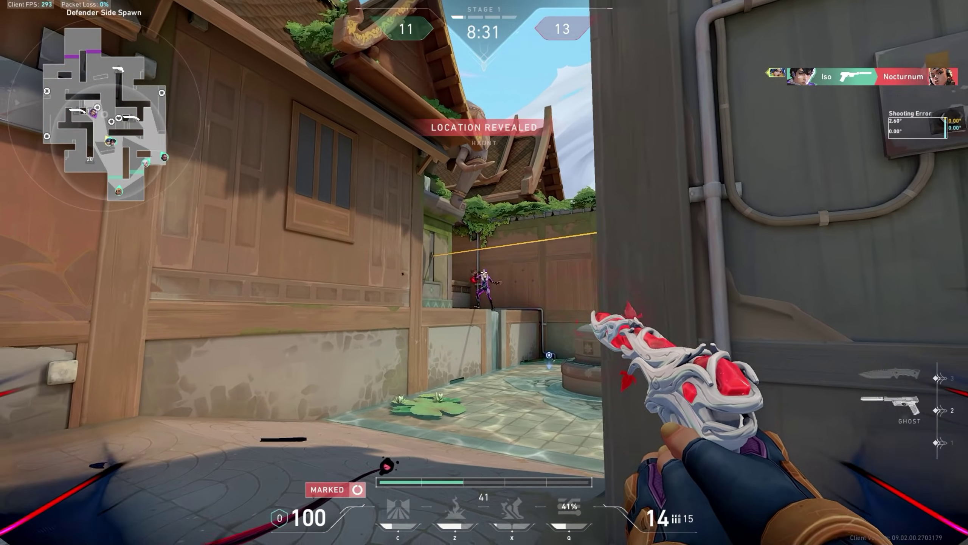
pyautogui.click(483, 272)
pyautogui.click(483, 272)
pyautogui.click(484, 272)
pyautogui.press('x')
# - Push down the alley, kill the enemy there for a point, and fire the Vandal onward
pyautogui.press('w')
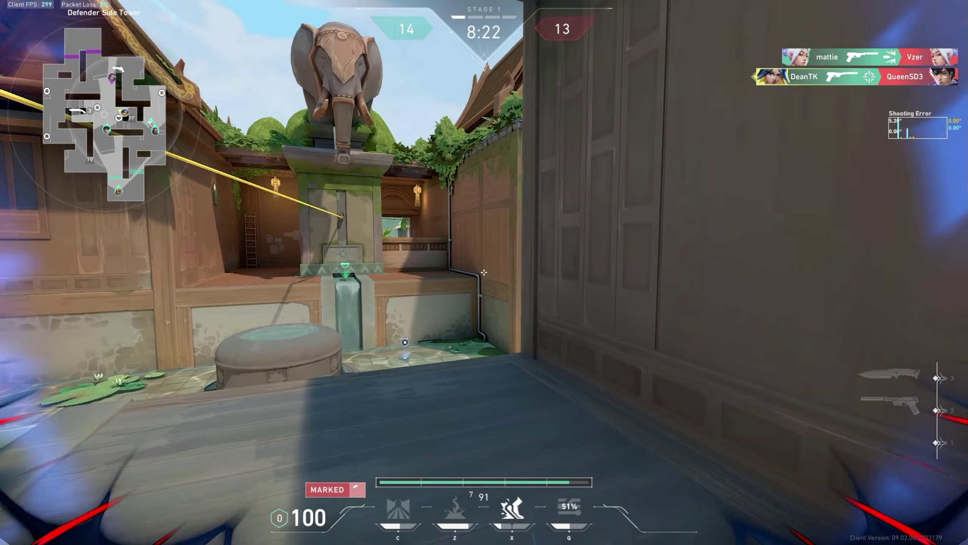
pyautogui.click(484, 272)
pyautogui.click(483, 272)
pyautogui.press('x')
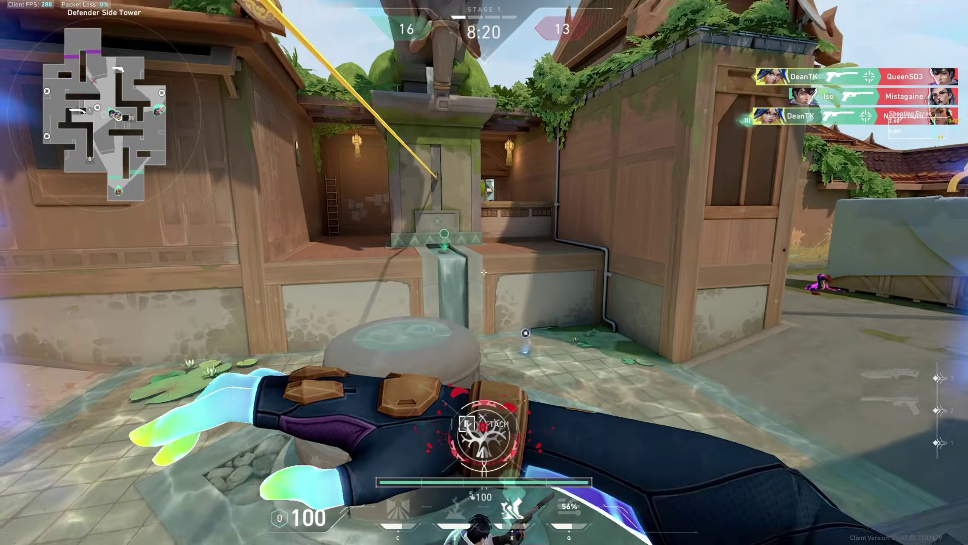
pyautogui.click(484, 272)
pyautogui.click(484, 272)
pyautogui.click(484, 272)
pyautogui.click(483, 272)
pyautogui.click(483, 272)
pyautogui.click(484, 272)
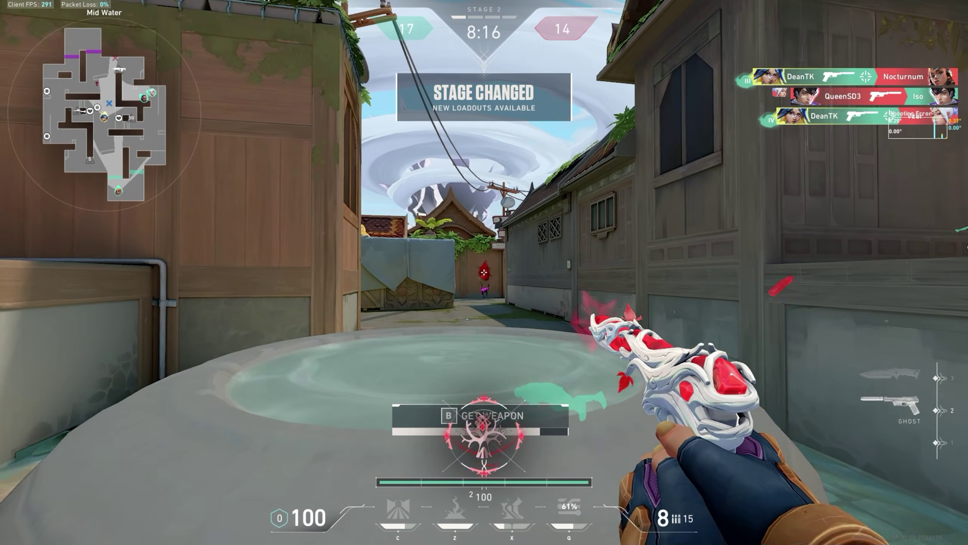
pyautogui.press('3')
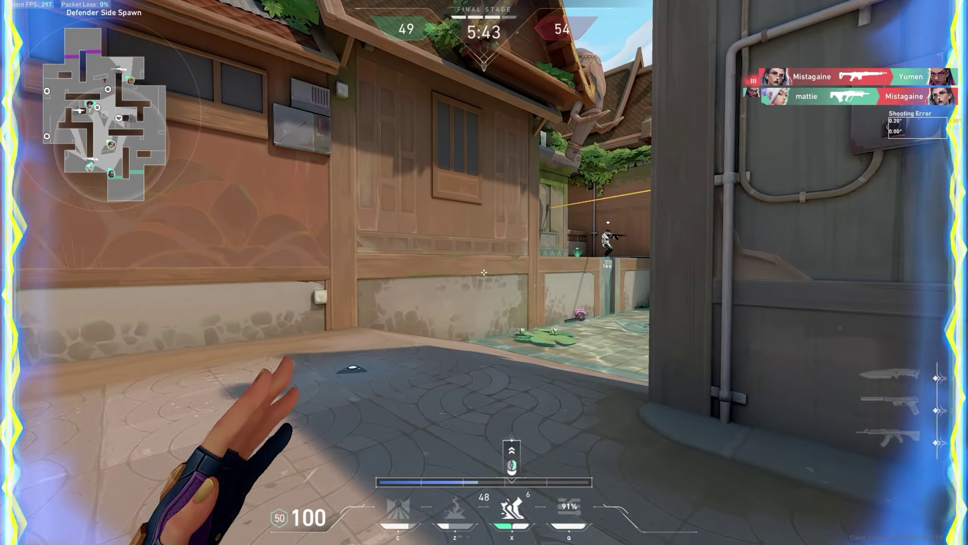
pyautogui.press('1')
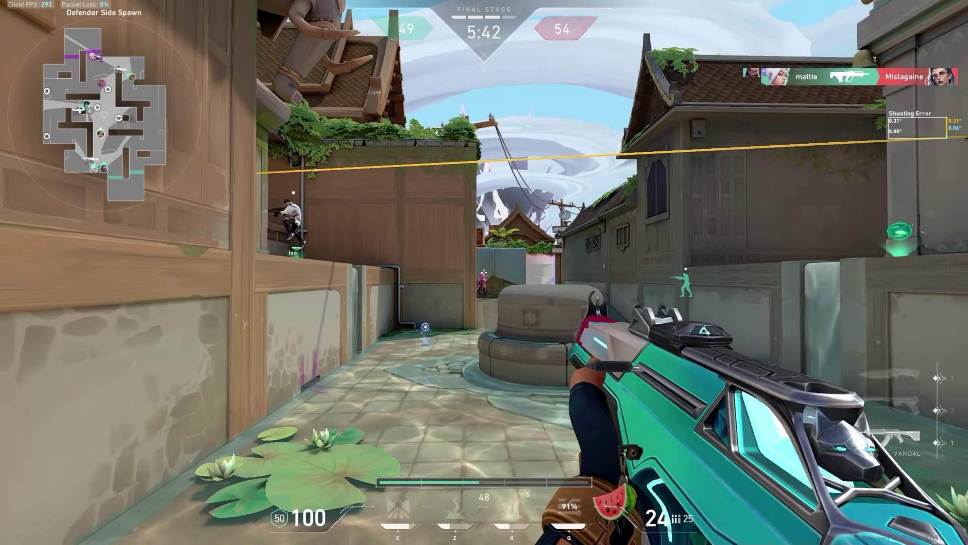
pyautogui.click(483, 272)
pyautogui.click(484, 272)
pyautogui.click(483, 272)
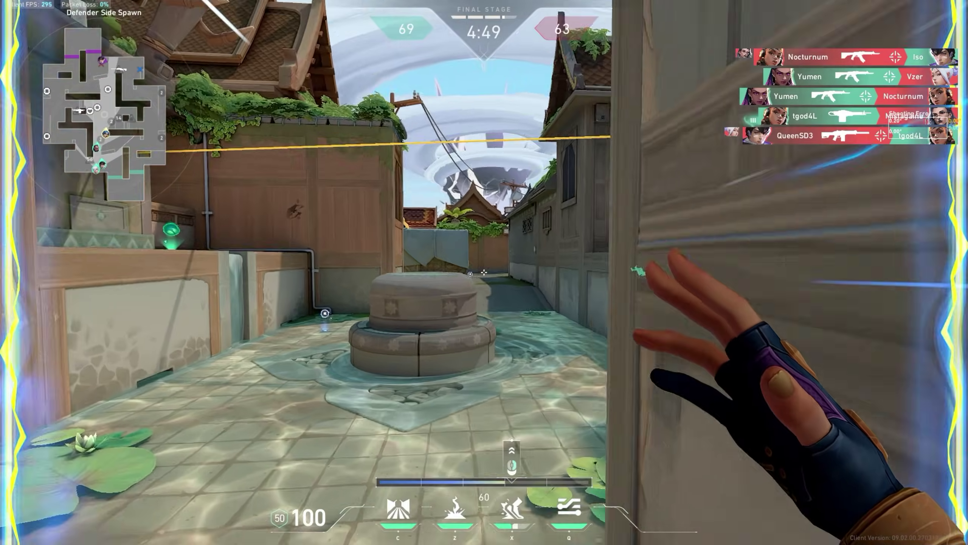
# - Cast the water wall, then after respawning throw the water dome and fight enemies by the gate
pyautogui.press('x')
pyautogui.click(483, 272)
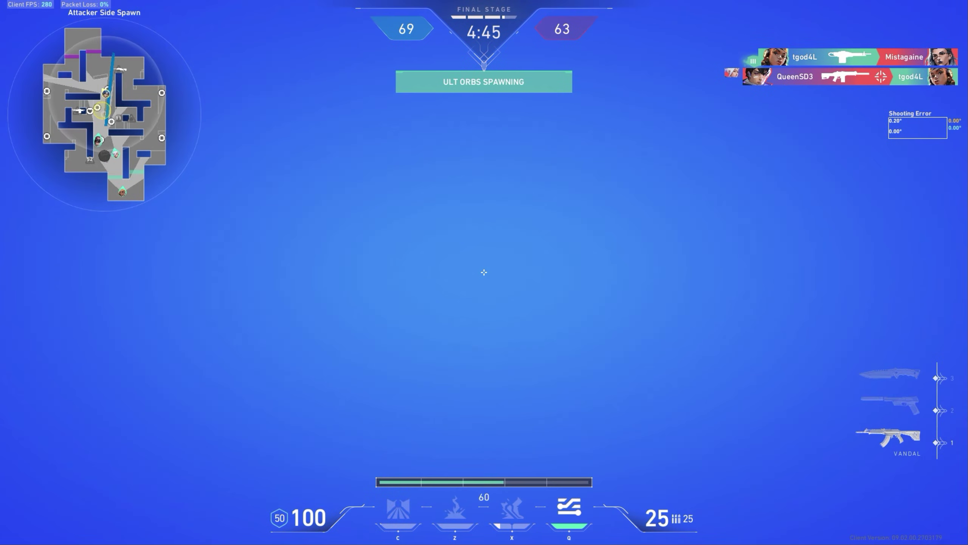
pyautogui.click(484, 272)
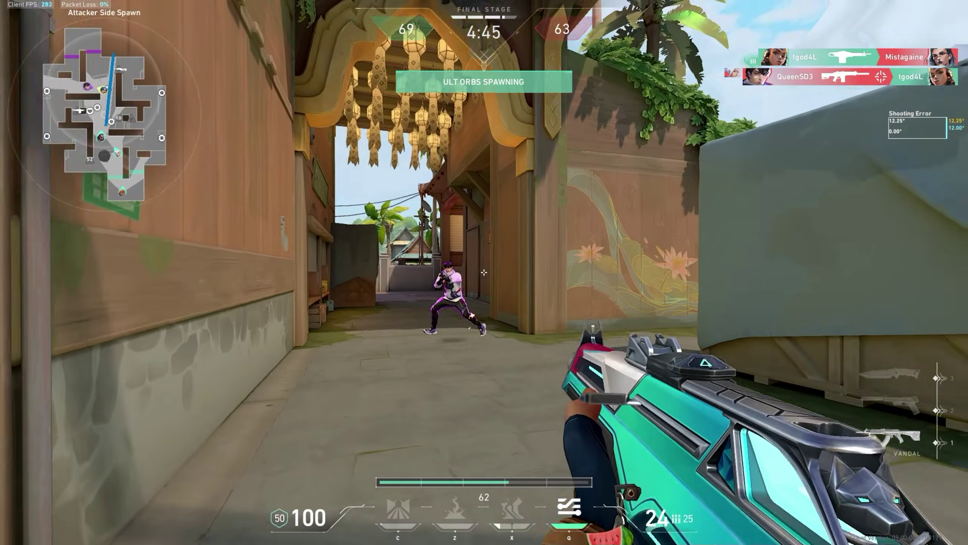
pyautogui.click(484, 272)
pyautogui.press('q')
pyautogui.click(483, 272)
pyautogui.click(483, 272)
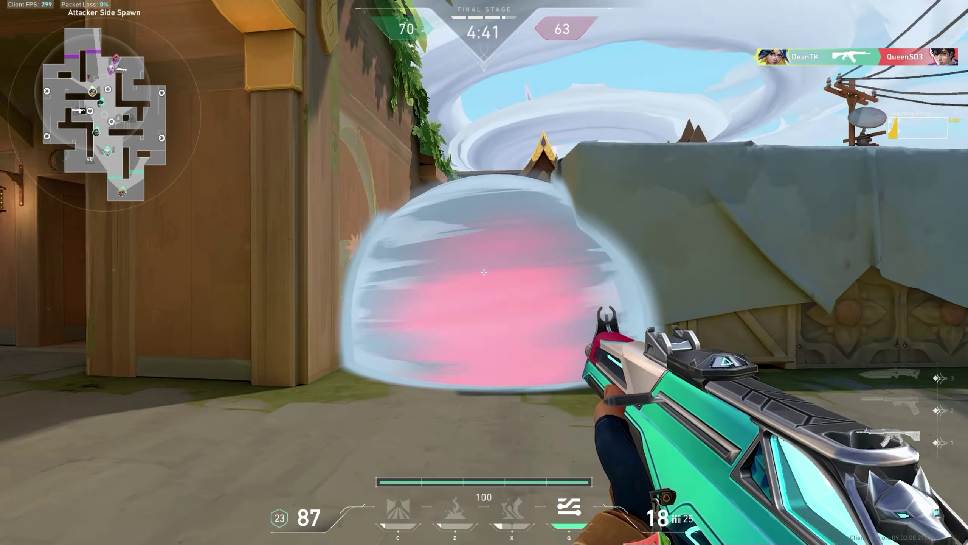
pyautogui.click(483, 272)
pyautogui.click(484, 272)
pyautogui.click(484, 272)
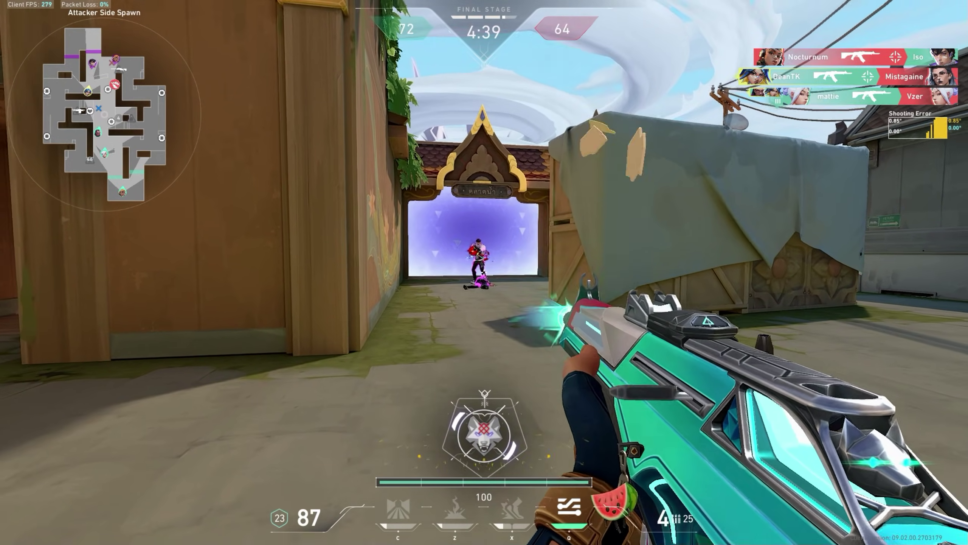
# - Win the courtyard fights with the Vandal for another point, then start Neon's High Gear sprint
pyautogui.press('3')
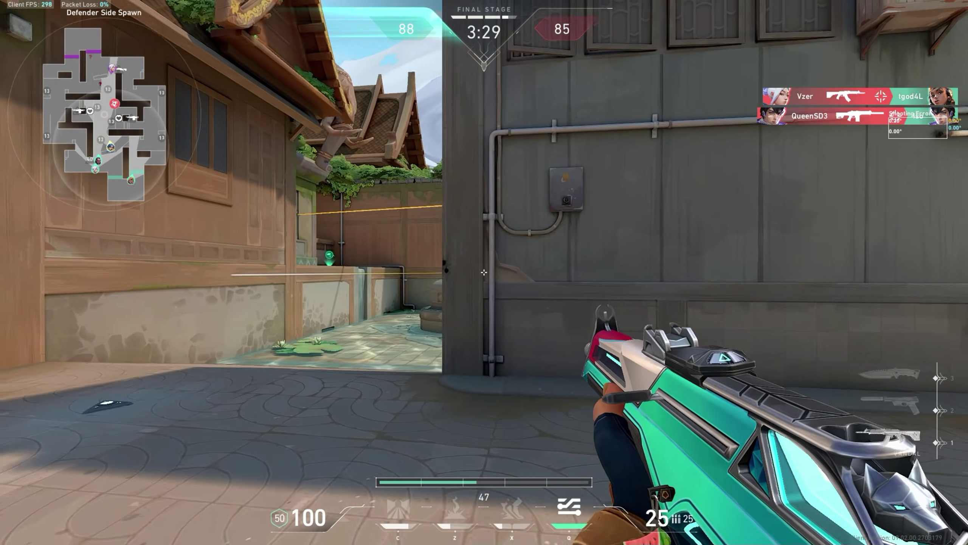
pyautogui.click(484, 272)
pyautogui.click(483, 272)
pyautogui.click(484, 272)
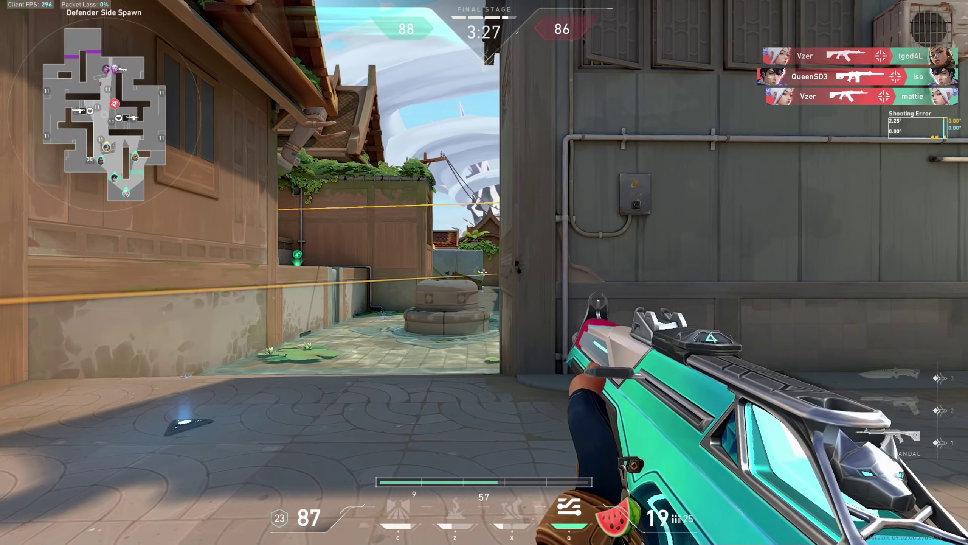
pyautogui.click(483, 272)
pyautogui.click(483, 272)
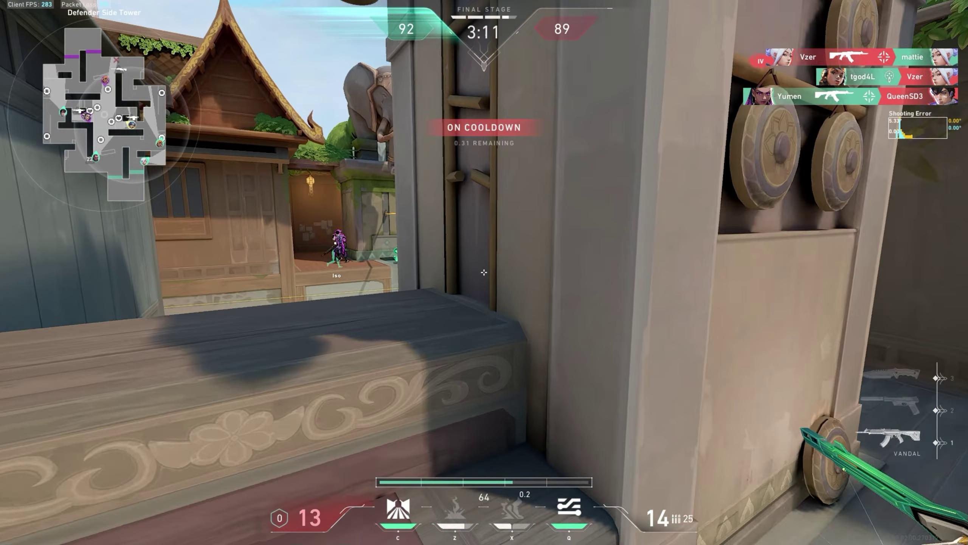
pyautogui.press('1')
pyautogui.click(484, 272)
pyautogui.click(483, 272)
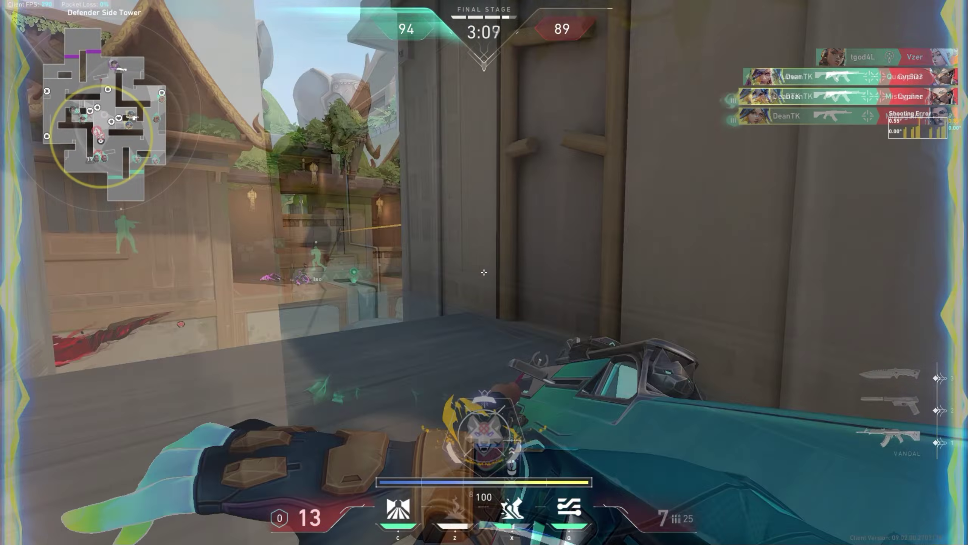
pyautogui.press('r')
pyautogui.click(484, 272)
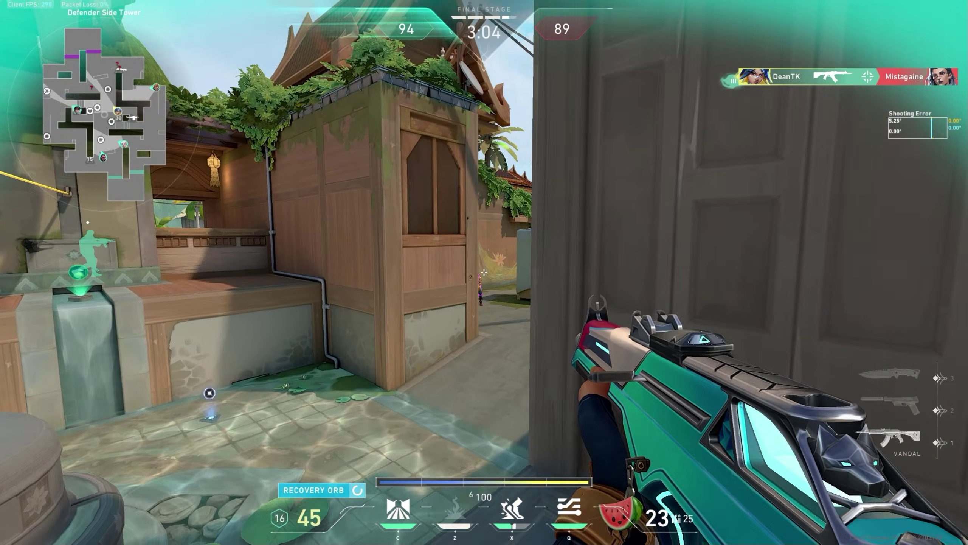
pyautogui.click(484, 272)
pyautogui.click(483, 272)
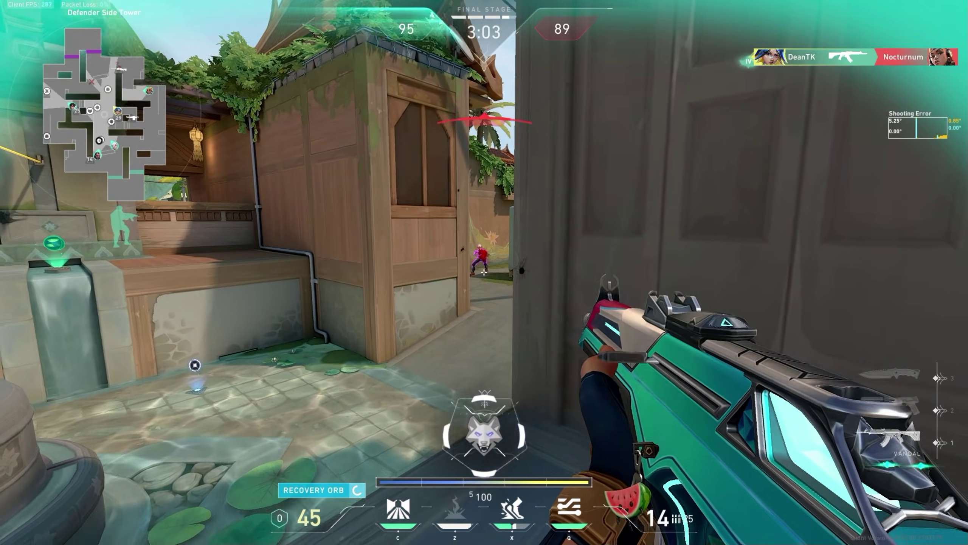
pyautogui.press('x')
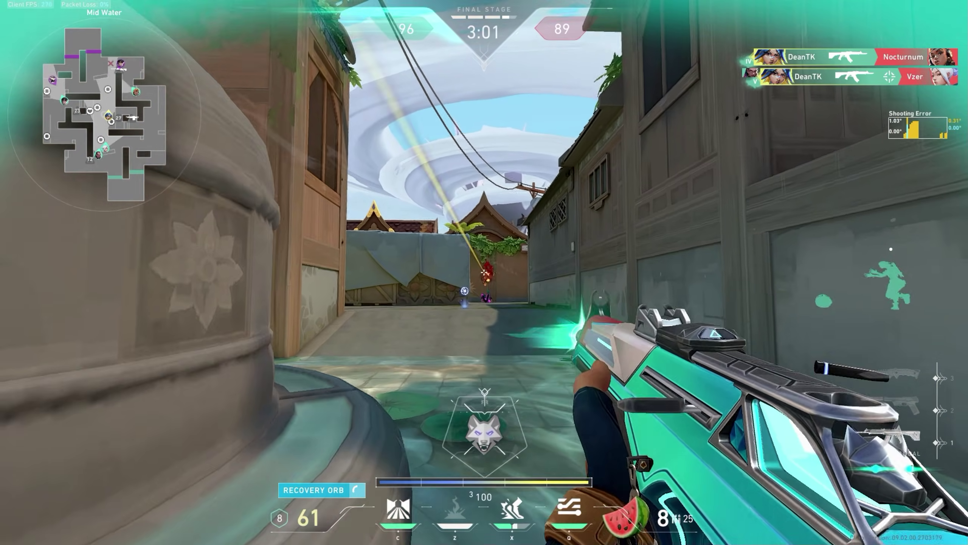